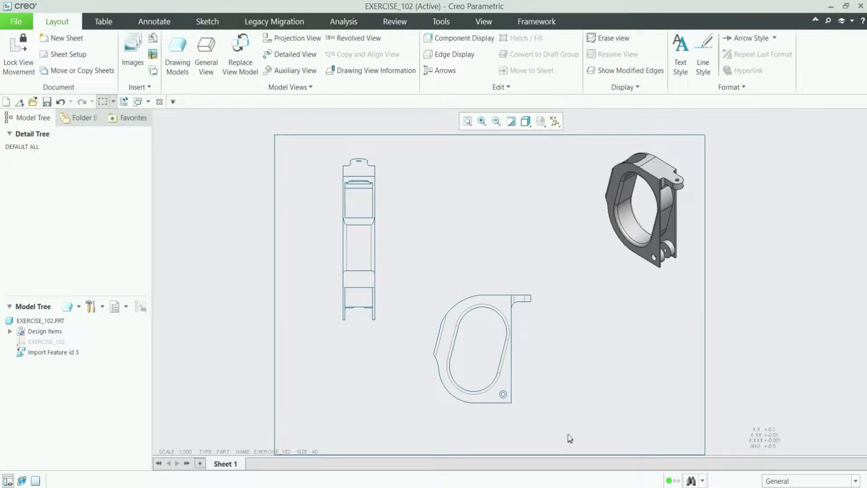
Zoom into the EXERCISE_102 drawing sheet with its placed part views.
scroll(554, 425, "down", 1)
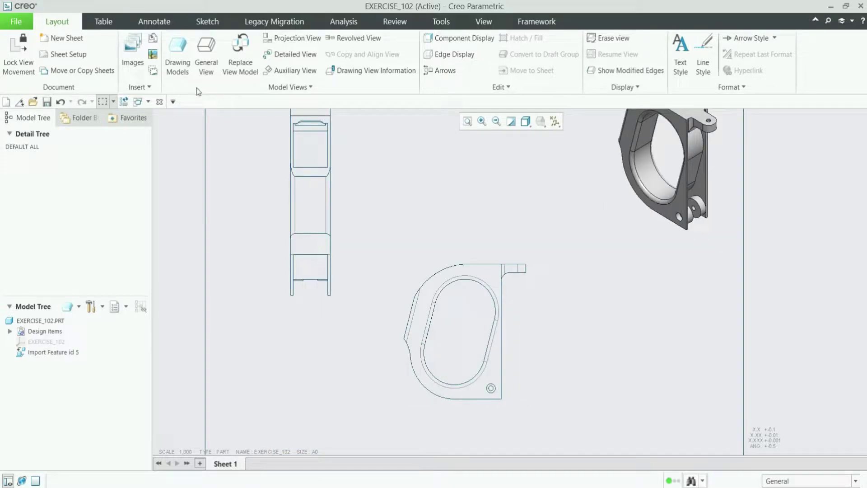
Switch to the Annotate tab and start a Leader Note from the Note dropdown.
left_click(146, 23)
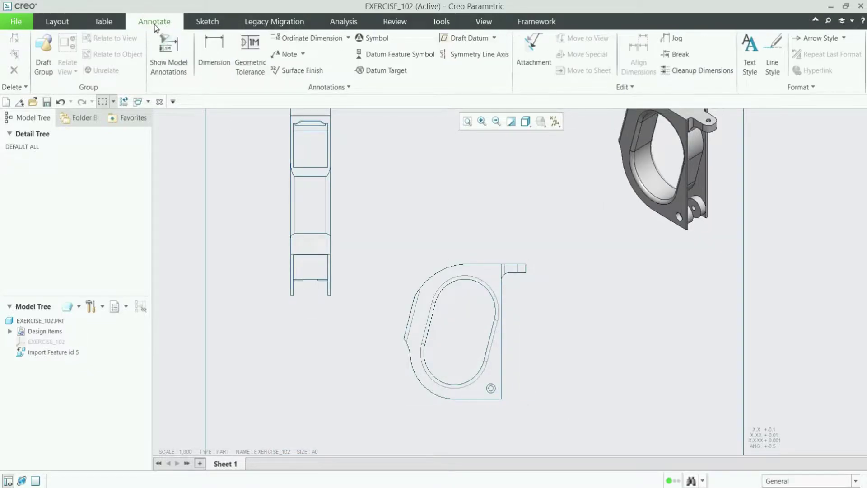
left_click(304, 54)
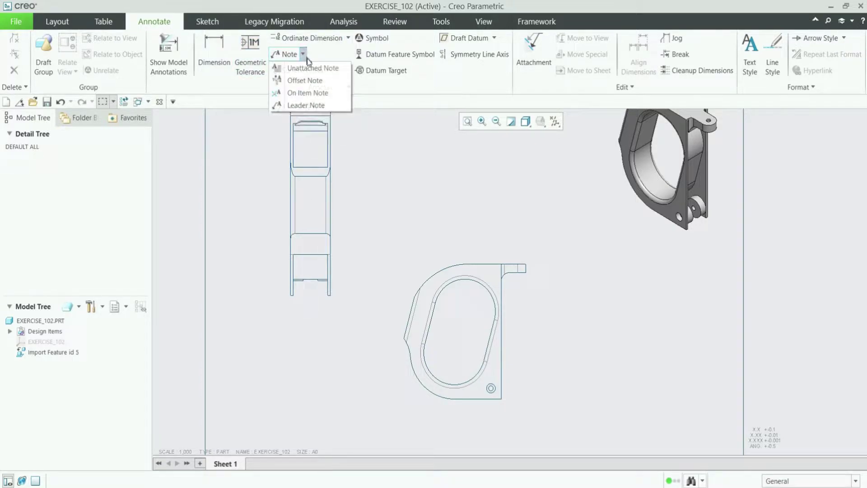
left_click(309, 107)
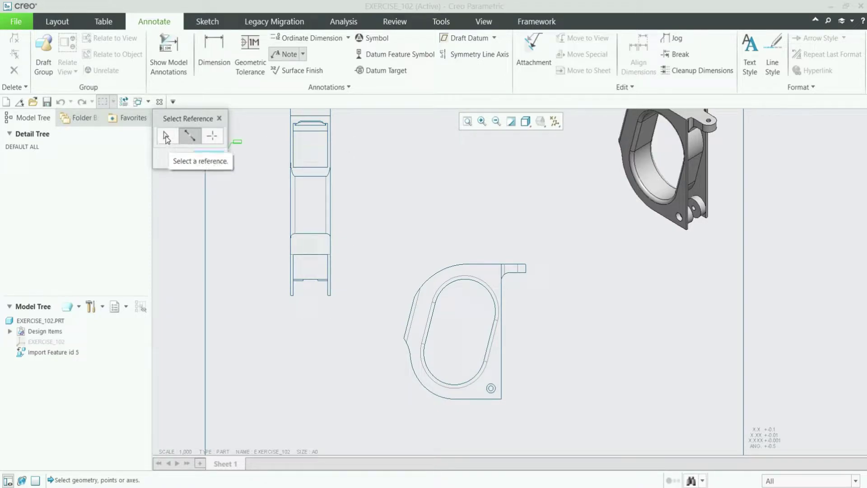
Attach the leader to the part's outline and place the note box to its right.
left_click(166, 137)
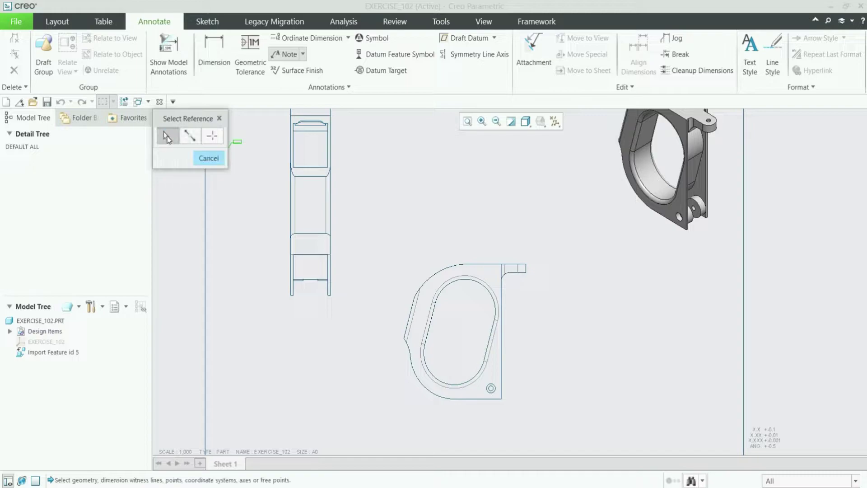
scroll(530, 331, "up", 2)
scroll(550, 270, "up", 2)
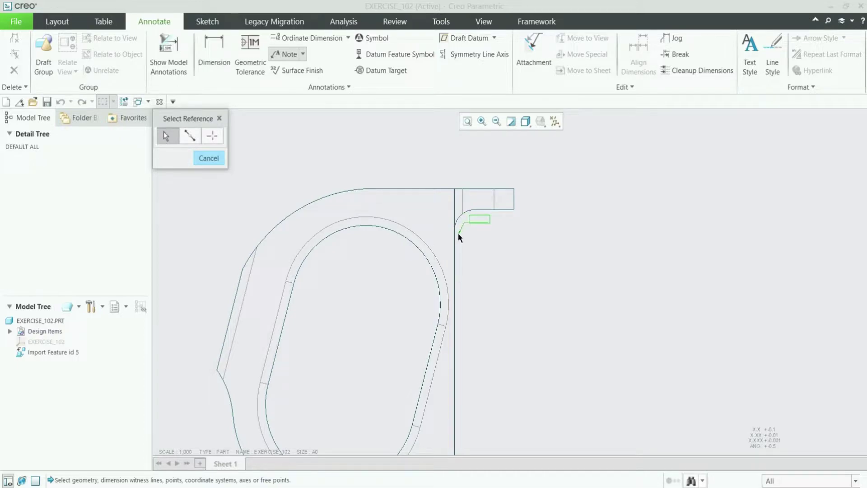
left_click(416, 216)
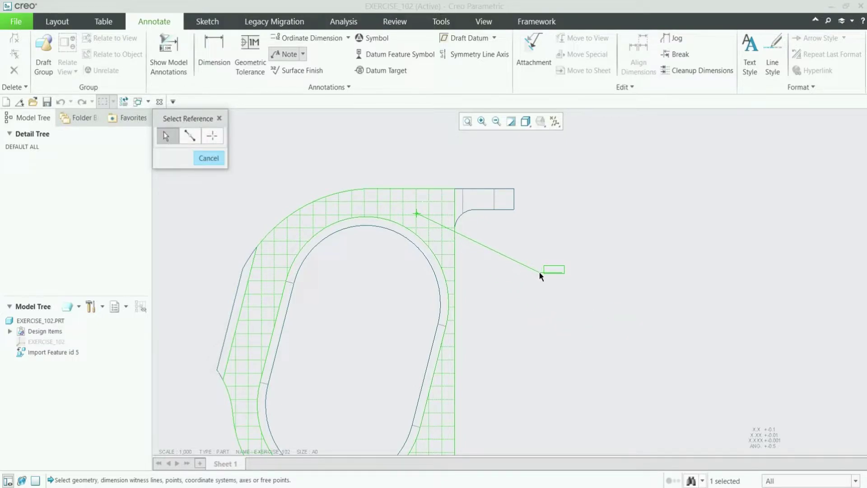
left_click(541, 275)
Enter LEADER as the note text, then select the word and its 3.5 height value.
scroll(558, 268, "up", 5)
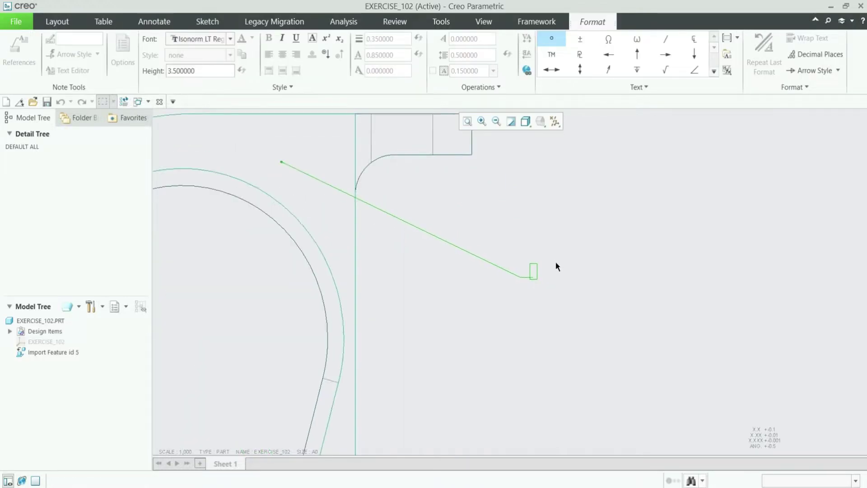
scroll(550, 259, "up", 2)
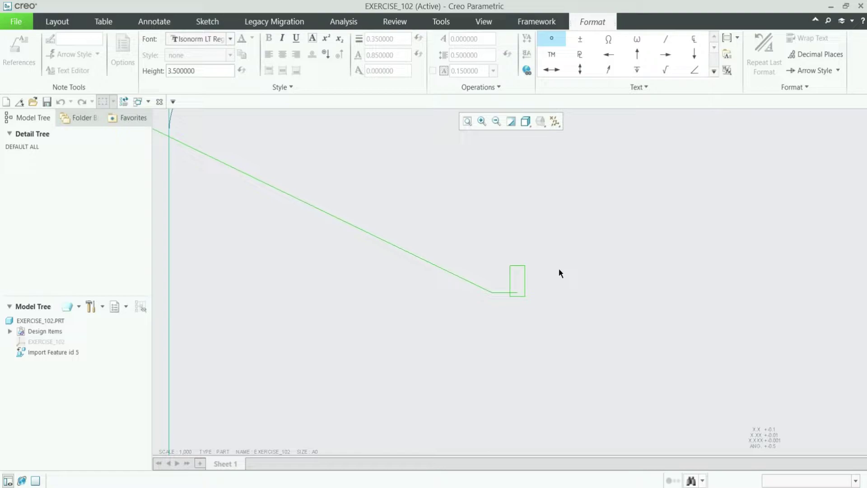
type("LEADER")
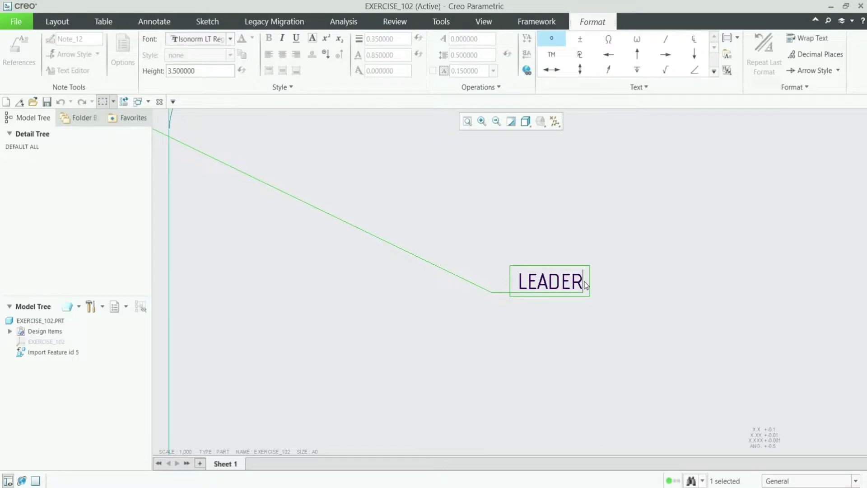
left_click_drag(585, 282, 520, 280)
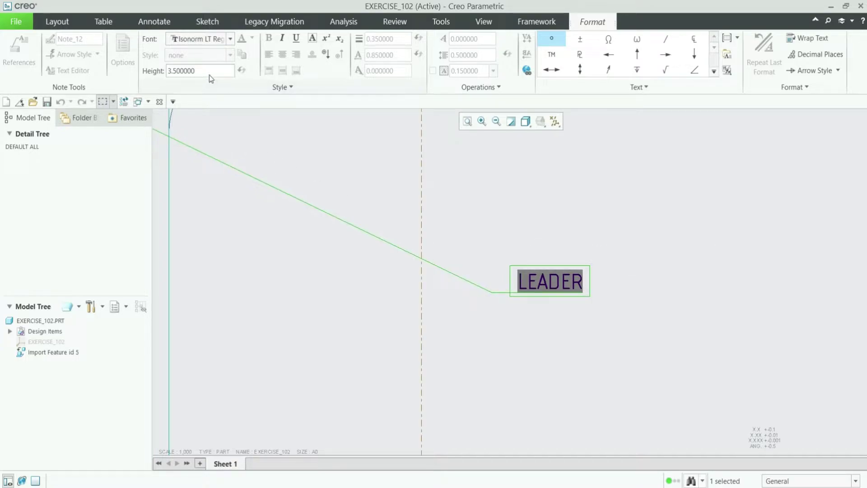
left_click_drag(199, 69, 165, 70)
Set the LEADER text height to 20 and the font to CG Omega Bold.
type("20")
key("Return")
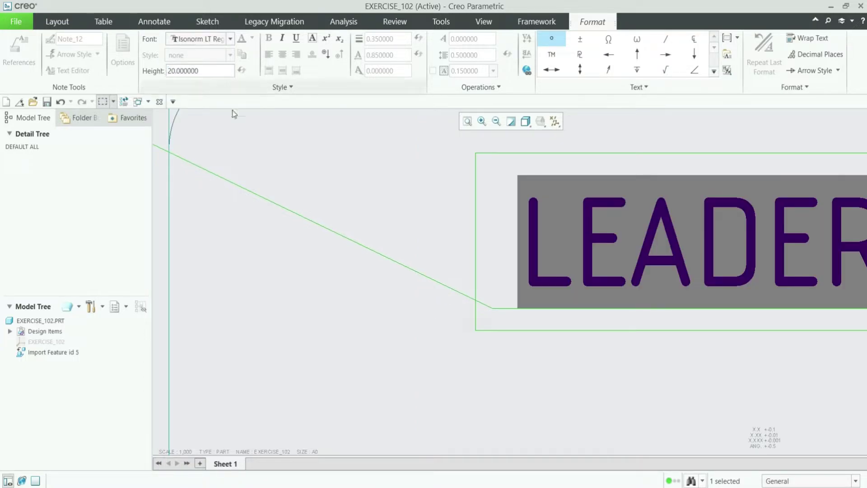
scroll(309, 342, "down", 4)
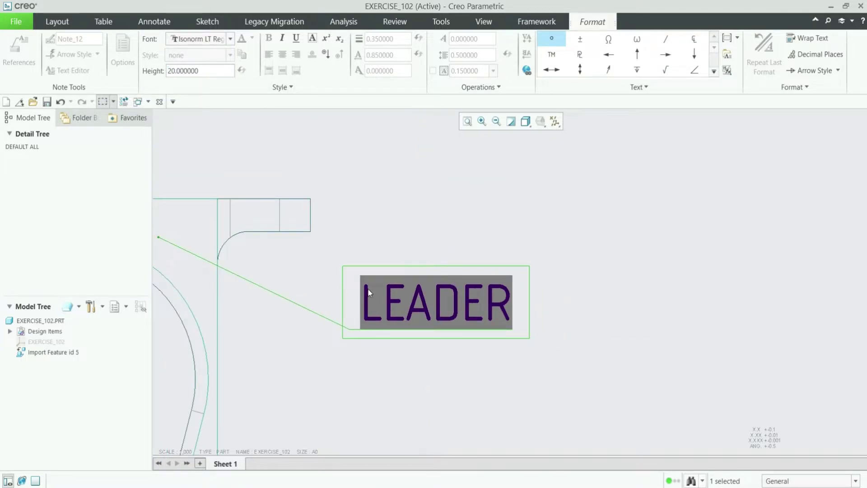
scroll(389, 307, "up", 1)
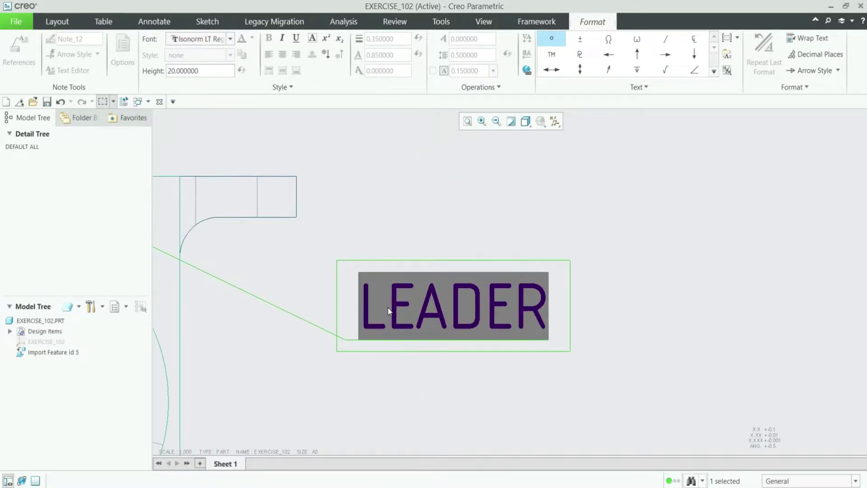
left_click(230, 39)
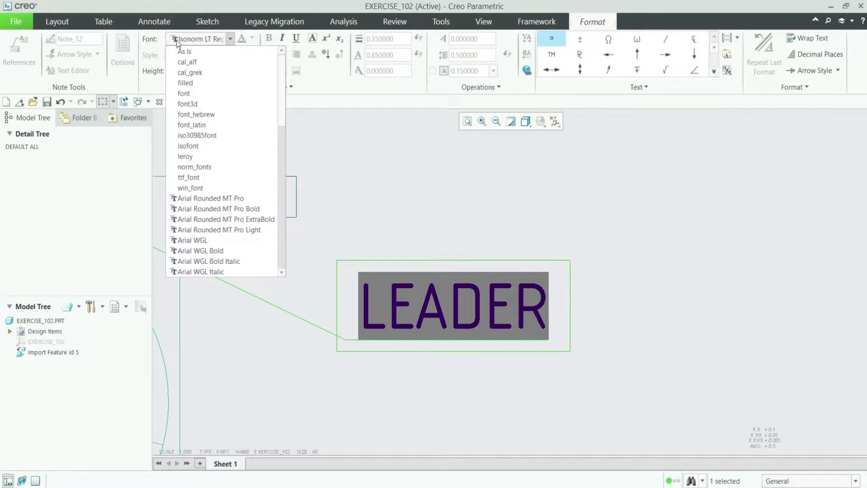
scroll(222, 217, "down", 4)
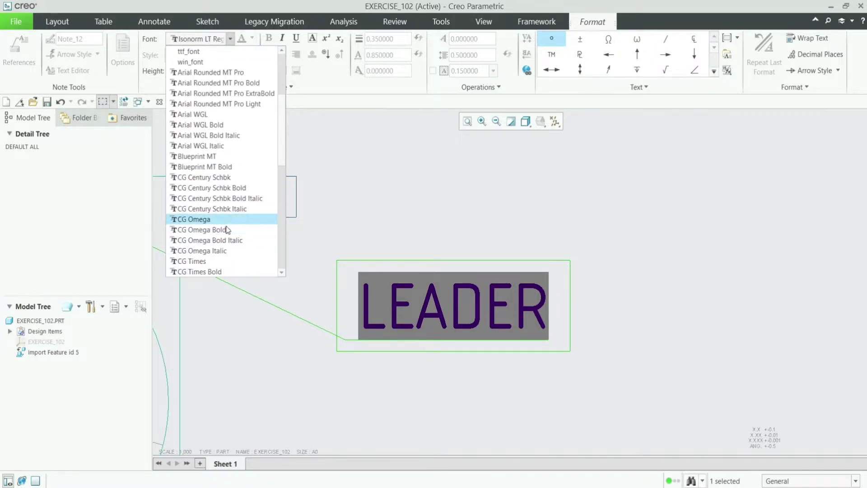
left_click(222, 230)
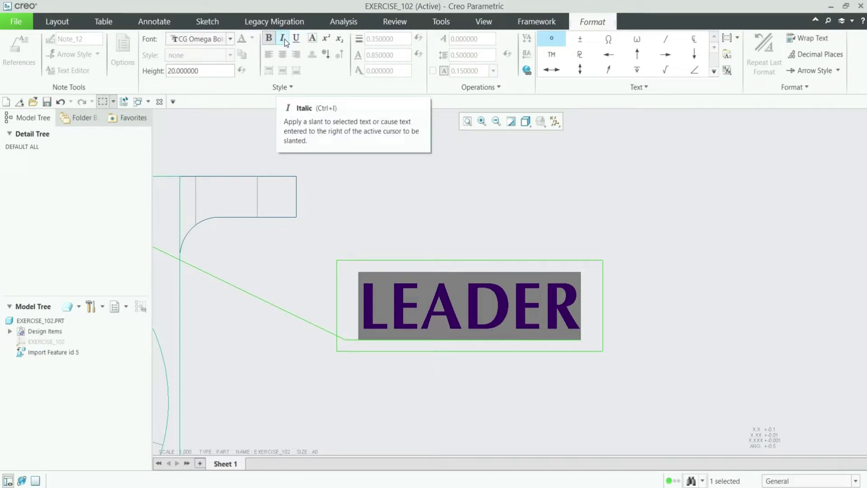
Try italic and underline on LEADER, then remove underline, italic and bold for plain CG Omega.
left_click(285, 39)
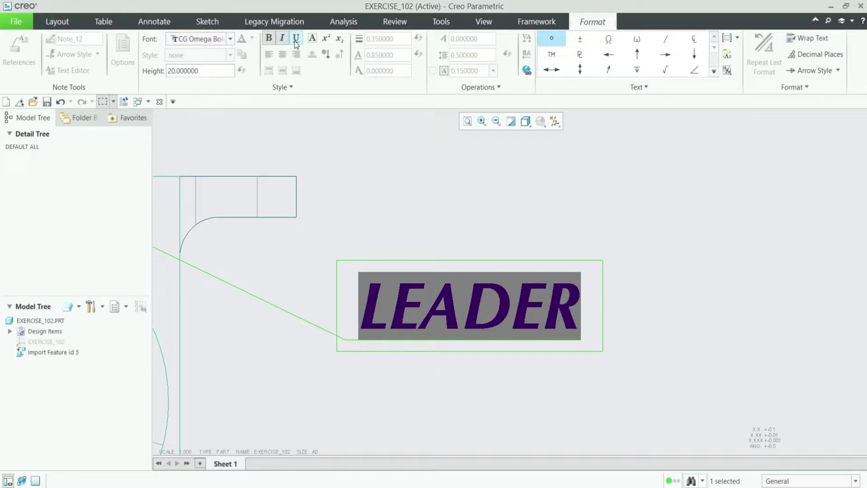
left_click(296, 40)
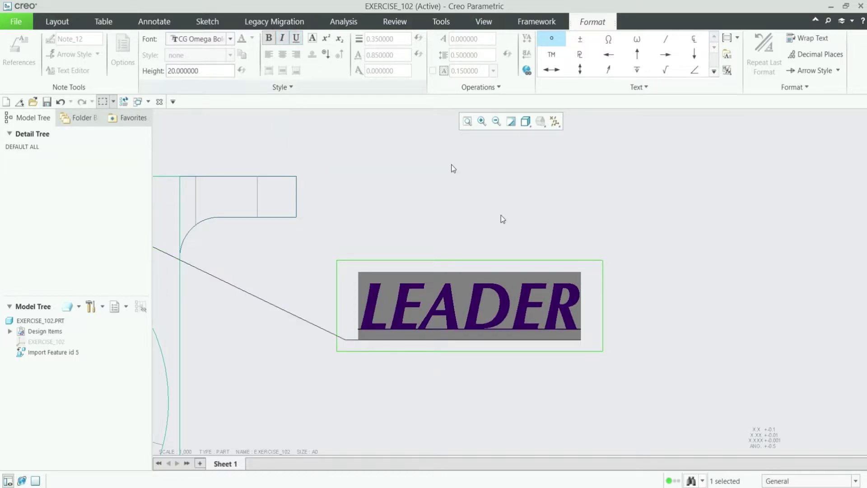
left_click(296, 40)
left_click(282, 38)
left_click(268, 38)
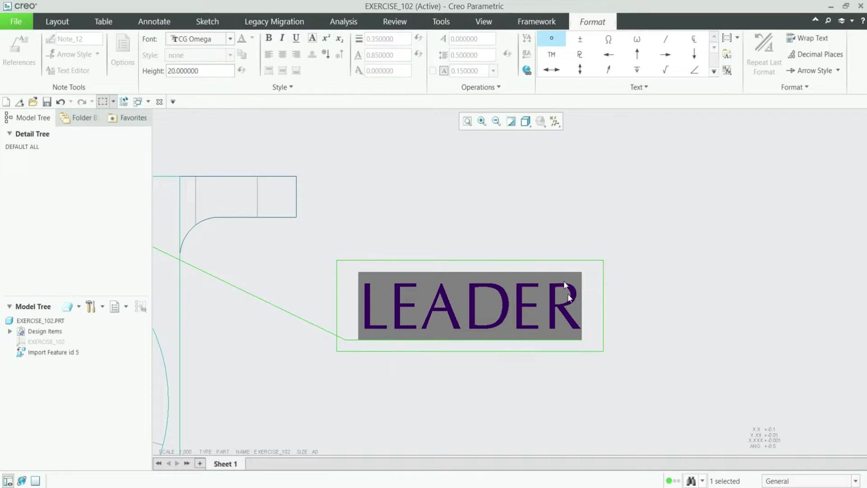
Frame the LEADER note in a box, then reopen it for text editing.
left_click(311, 39)
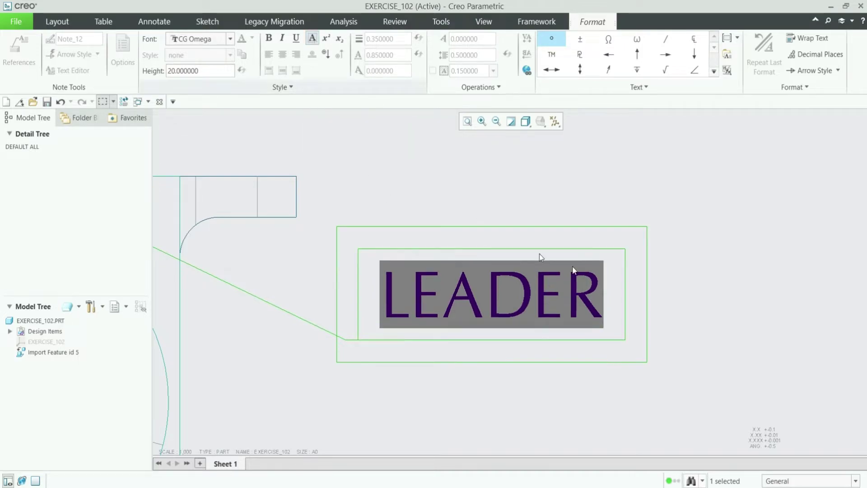
left_click(604, 233)
left_click(513, 383)
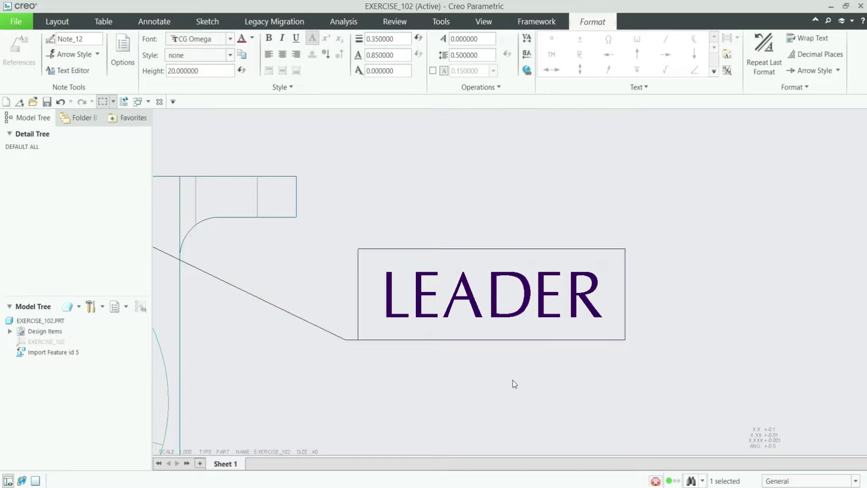
left_click(553, 344)
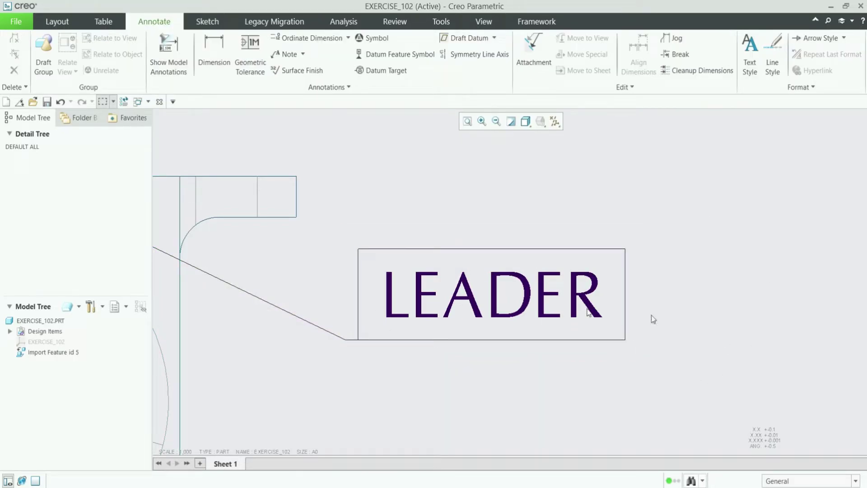
double_click(544, 302)
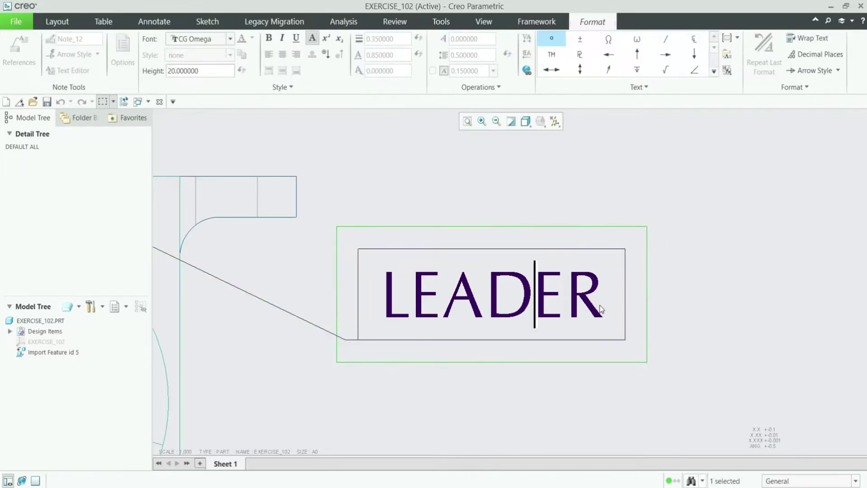
Append a plus-minus sign, left arrow and right arrow after LEADER.
left_click(606, 298)
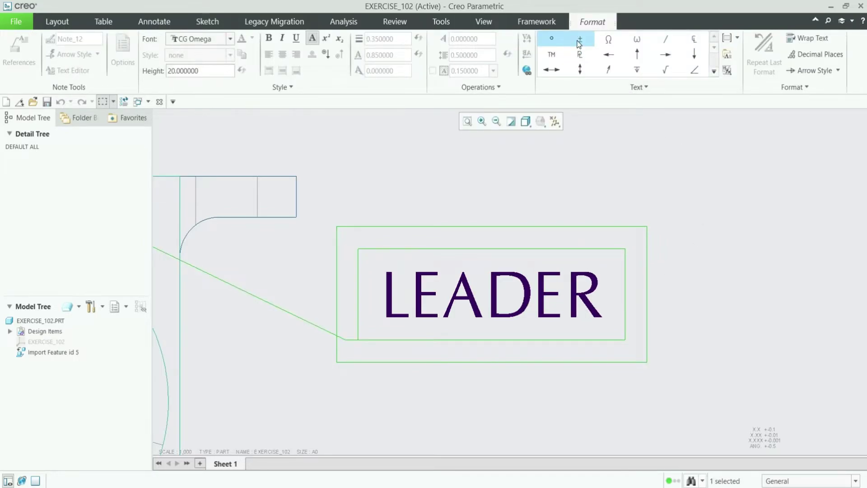
left_click(580, 38)
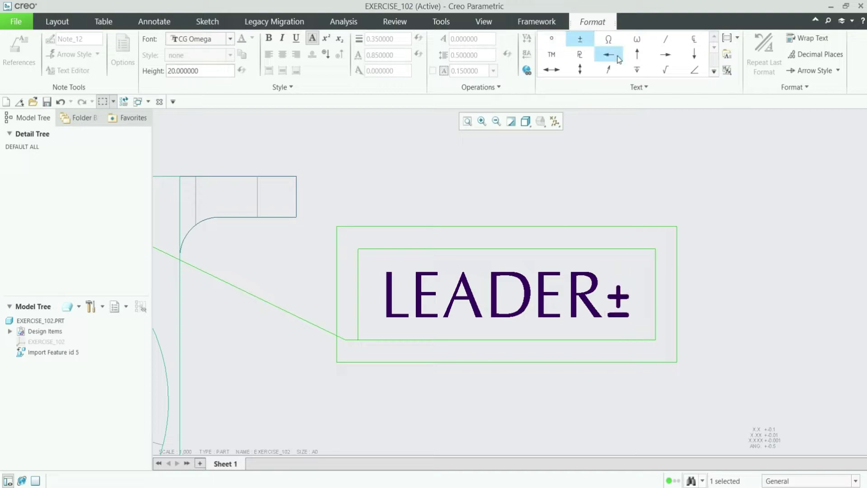
left_click(609, 55)
left_click(667, 55)
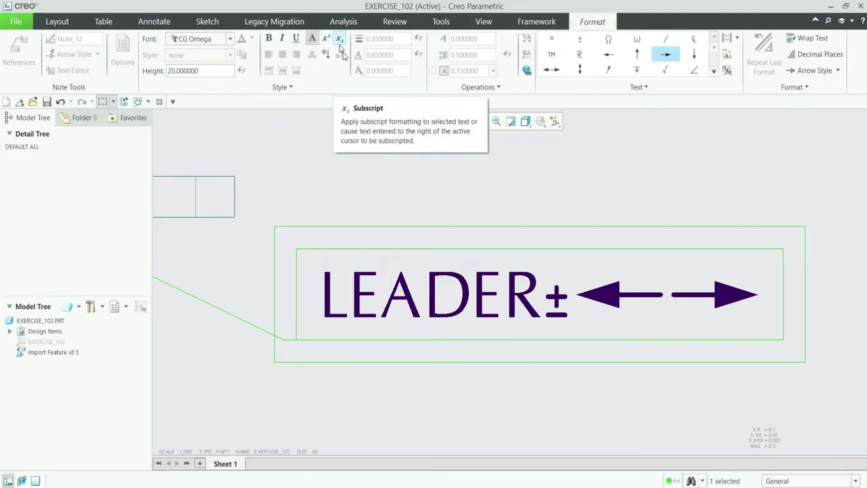
Insert a superscript 2 after the ± and a subscript 3 after it.
left_click(570, 303)
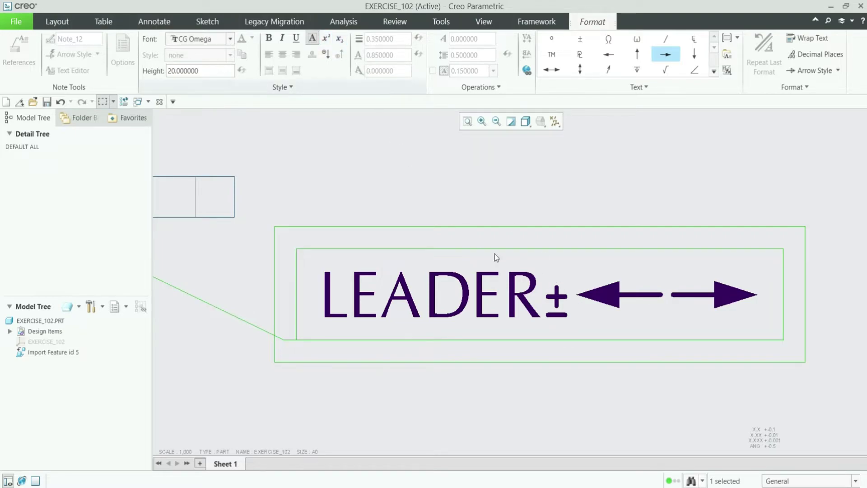
left_click(327, 40)
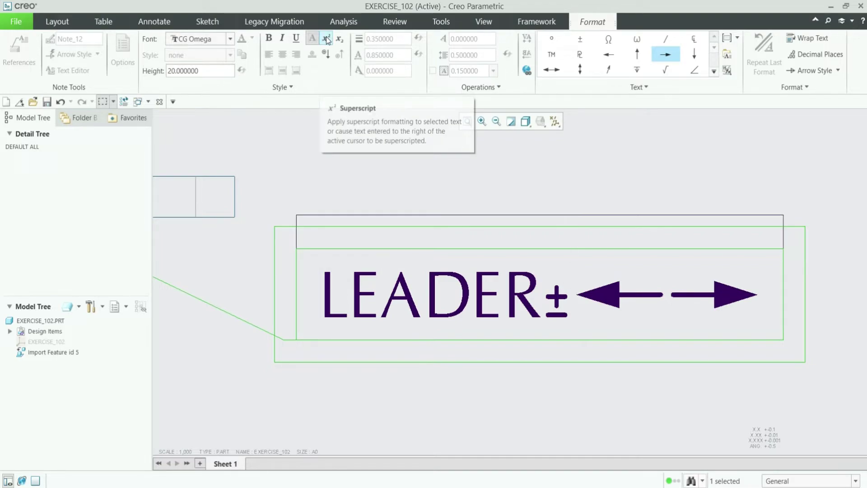
type("2")
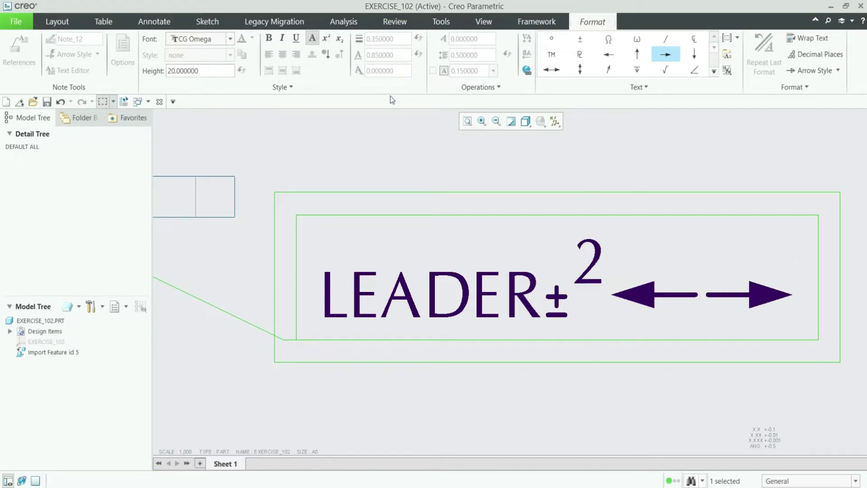
left_click(340, 43)
type("3")
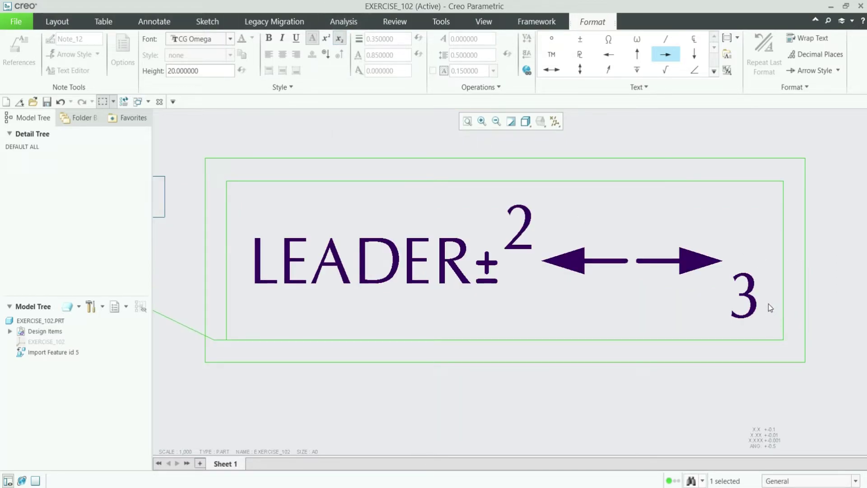
Finish editing the boxed note and deselect it.
left_click(686, 391)
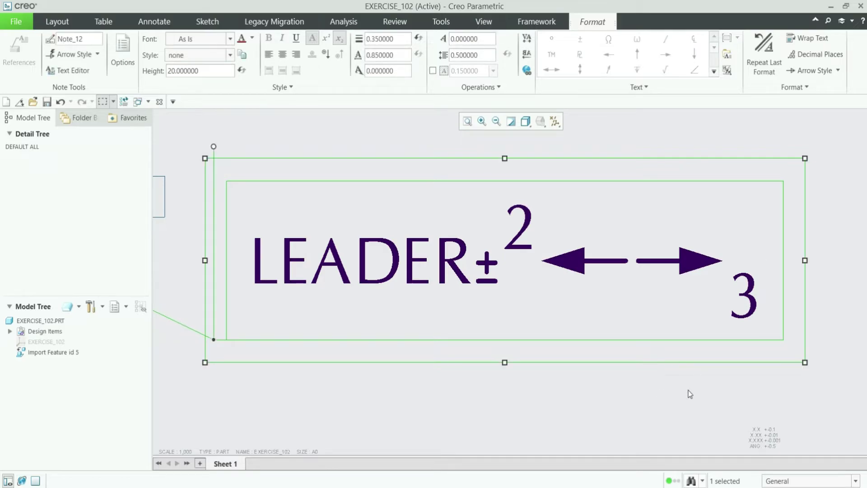
scroll(603, 393, "down", 2)
left_click(604, 392)
scroll(486, 323, "up", 2)
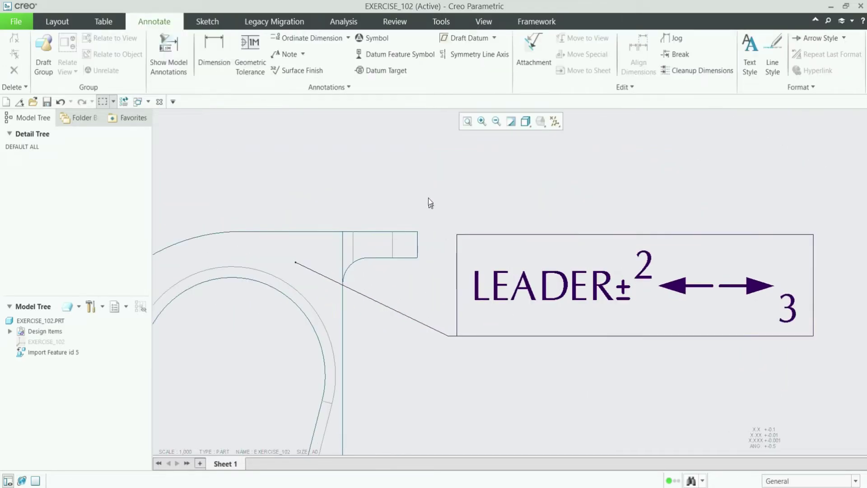
Start a second leader note attached at the midpoint of the part's long vertical edge.
left_click(290, 54)
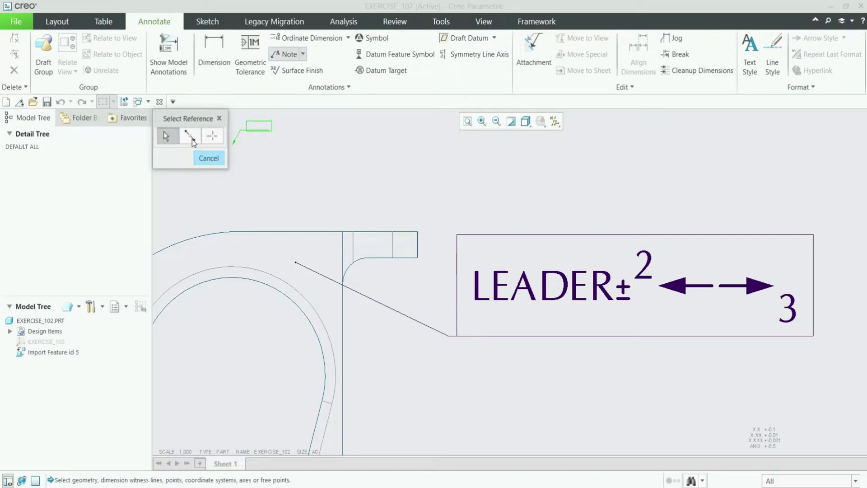
left_click(189, 136)
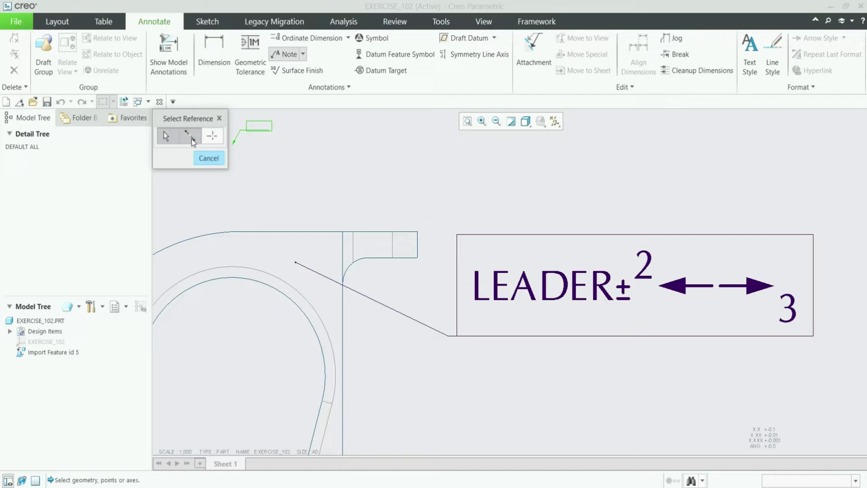
scroll(348, 160, "down", 2)
scroll(348, 161, "down", 3)
scroll(380, 285, "up", 2)
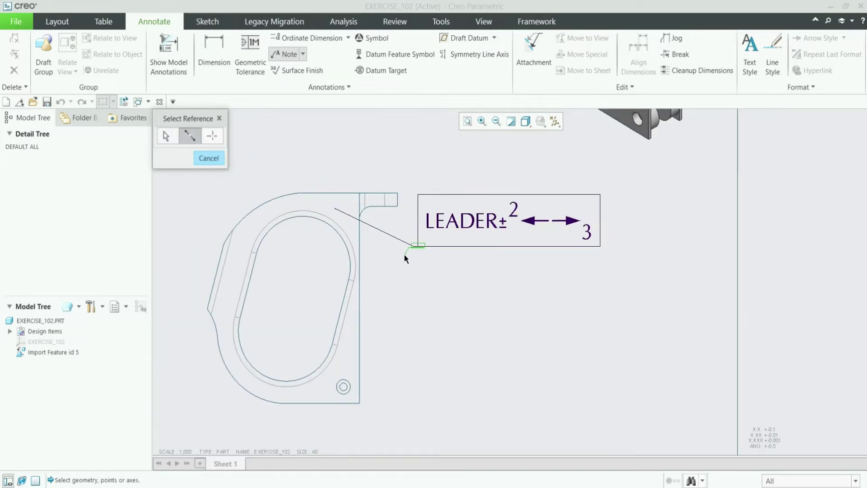
scroll(384, 285, "up", 2)
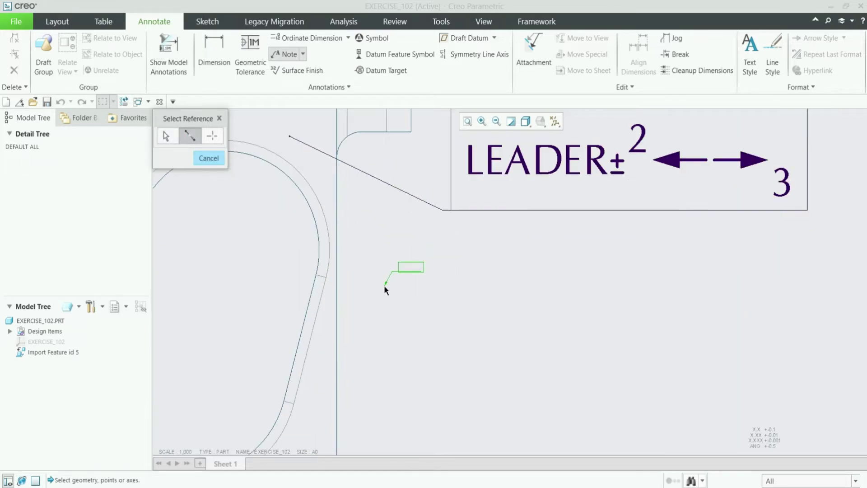
scroll(357, 228, "down", 1)
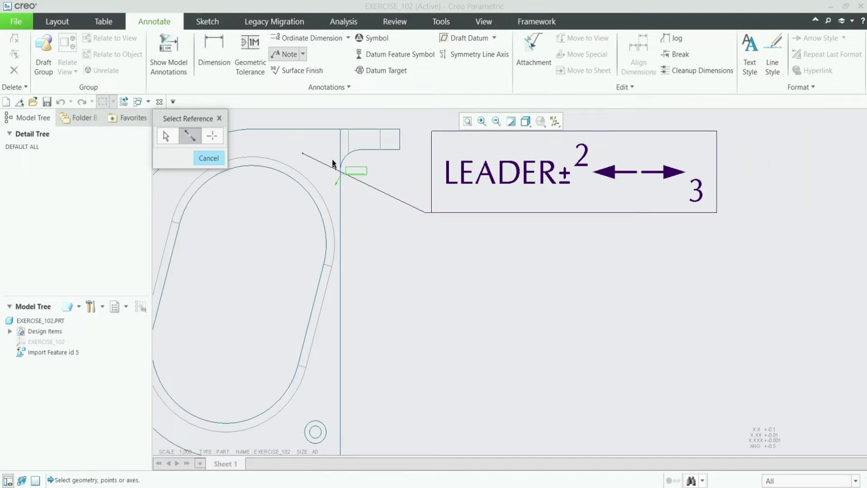
left_click(341, 210)
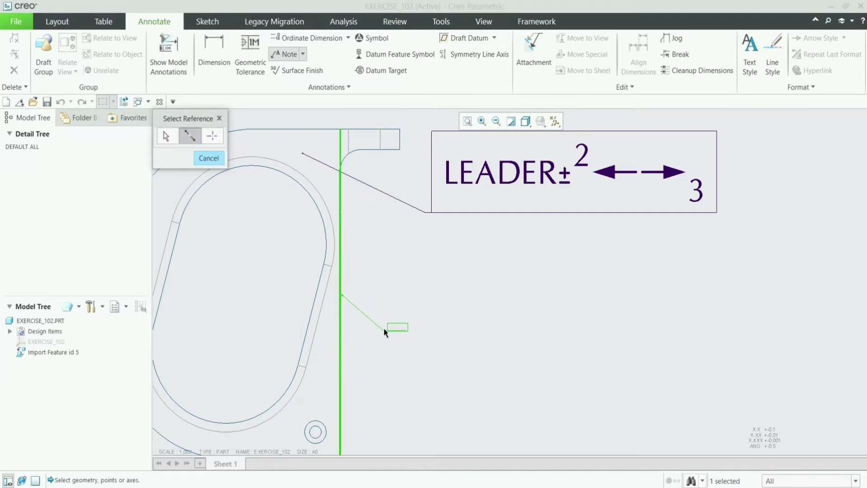
scroll(384, 253, "down", 1)
scroll(395, 275, "up", 5)
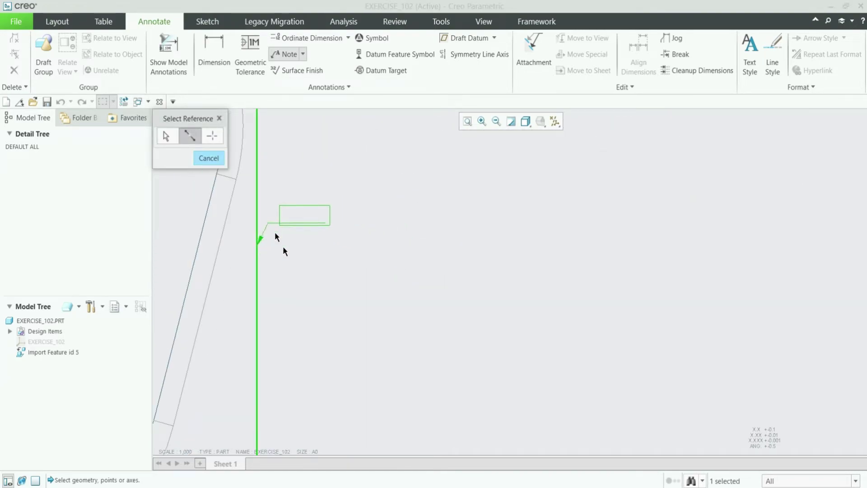
scroll(276, 245, "down", 3)
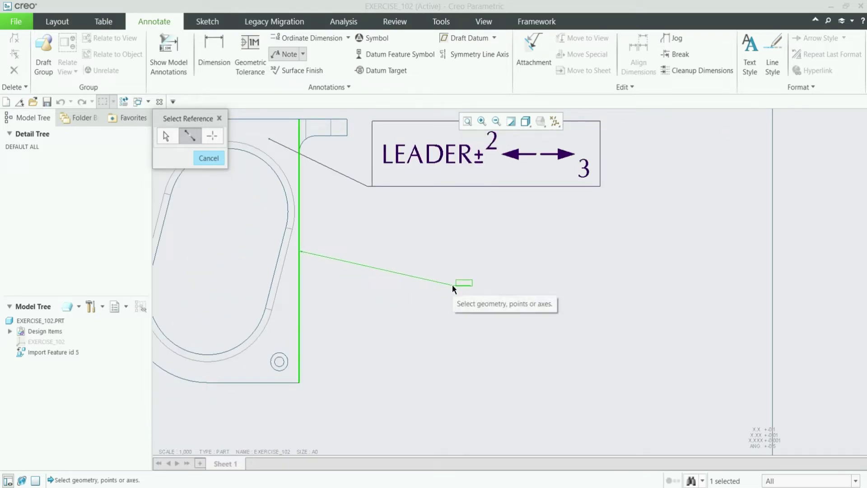
middle_click(453, 285)
Type LEADER as the second note's text, commit it and deselect.
scroll(456, 285, "up", 5)
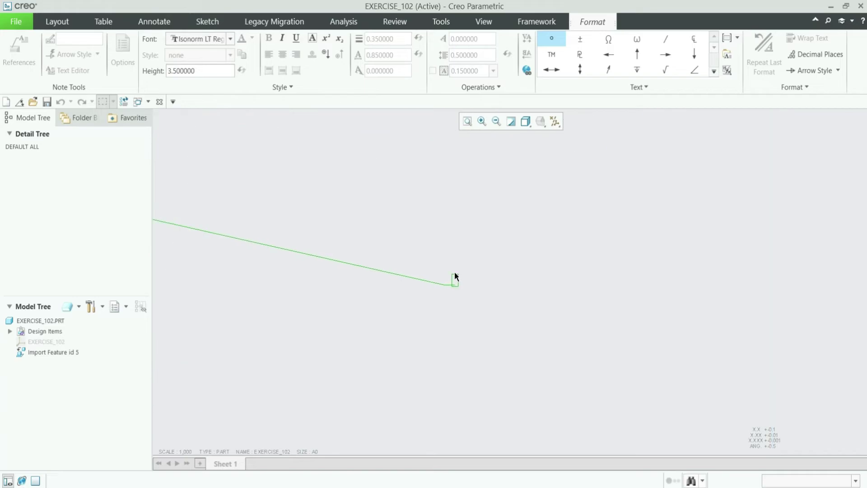
type("LEADER")
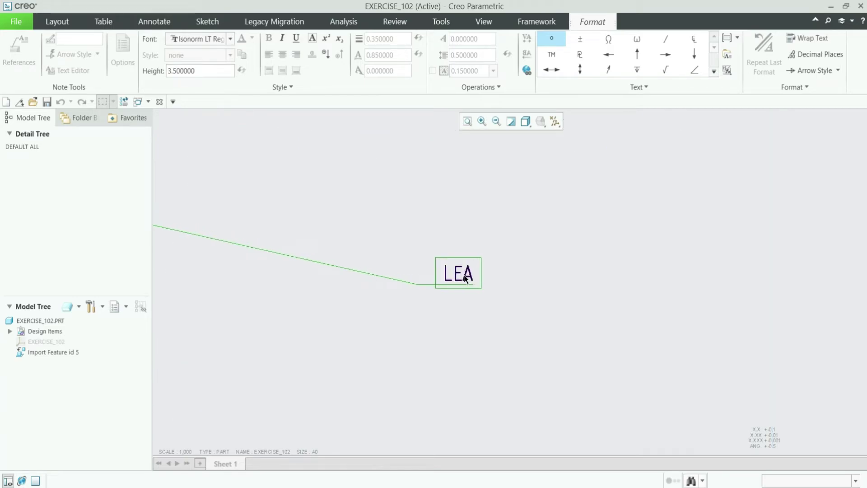
left_click(460, 313)
left_click(563, 273)
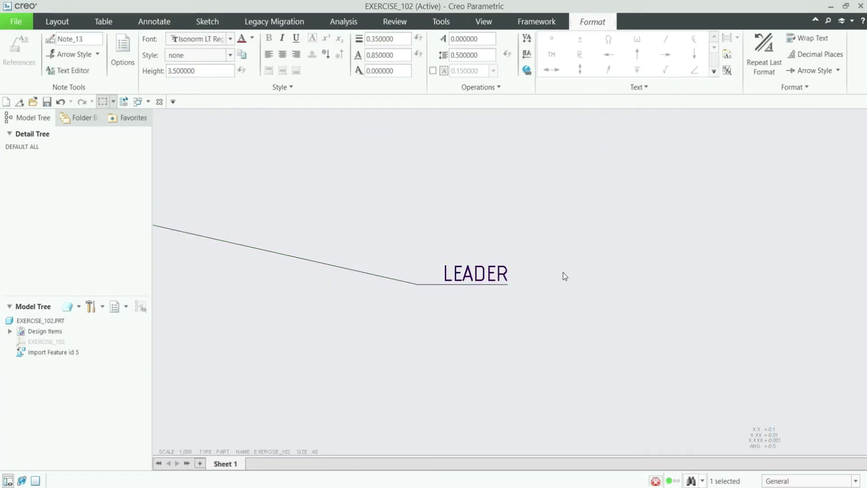
scroll(427, 298, "down", 5)
scroll(401, 294, "down", 3)
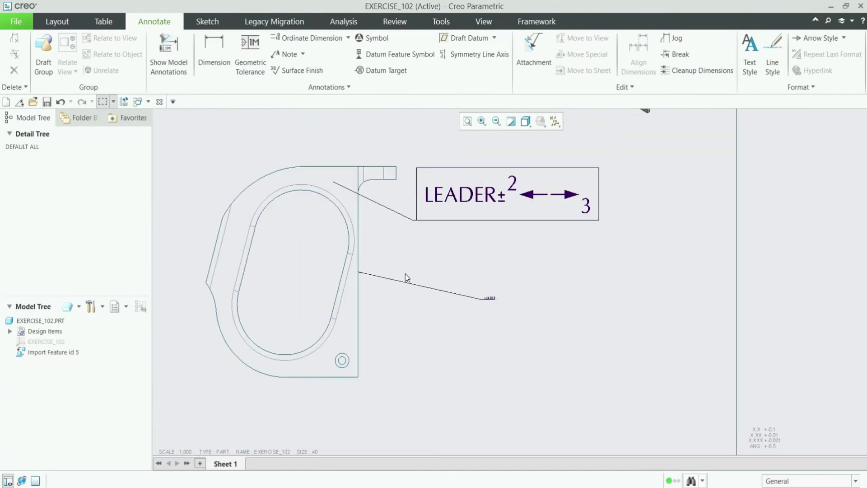
scroll(384, 262, "up", 3)
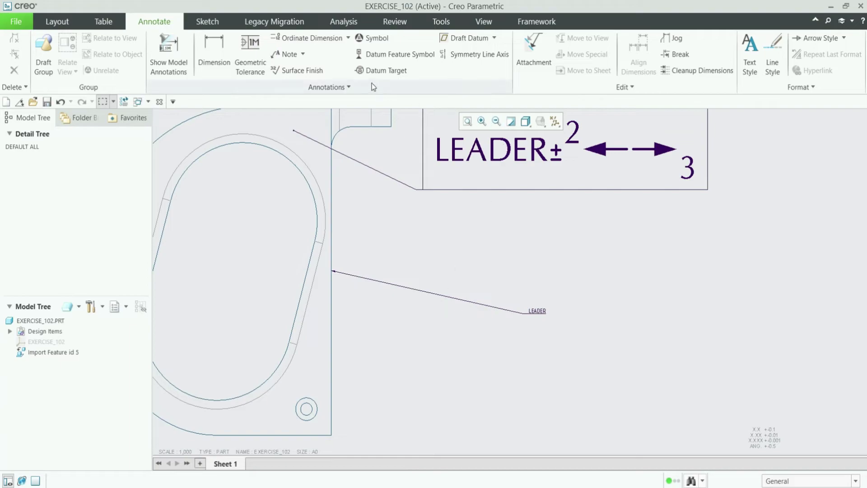
Start a leader note anchored at the intersection of the part's vertical and bottom edges.
left_click(302, 55)
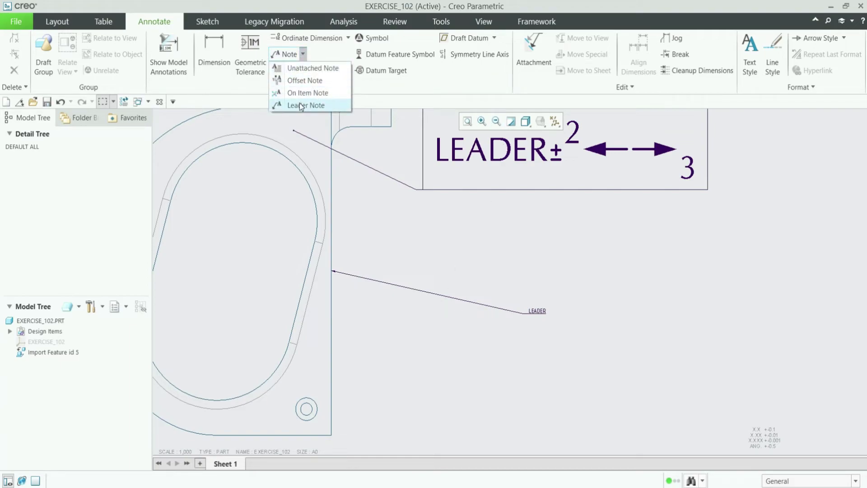
left_click(300, 105)
scroll(343, 190, "up", 3)
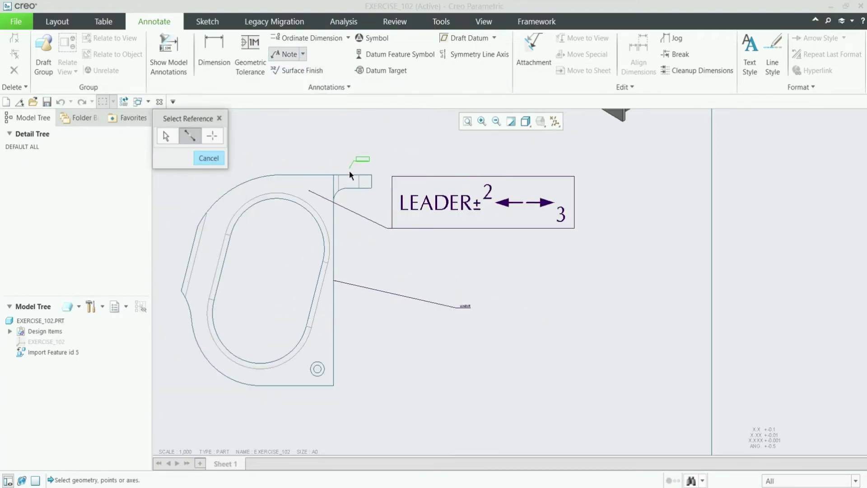
scroll(350, 174, "down", 2)
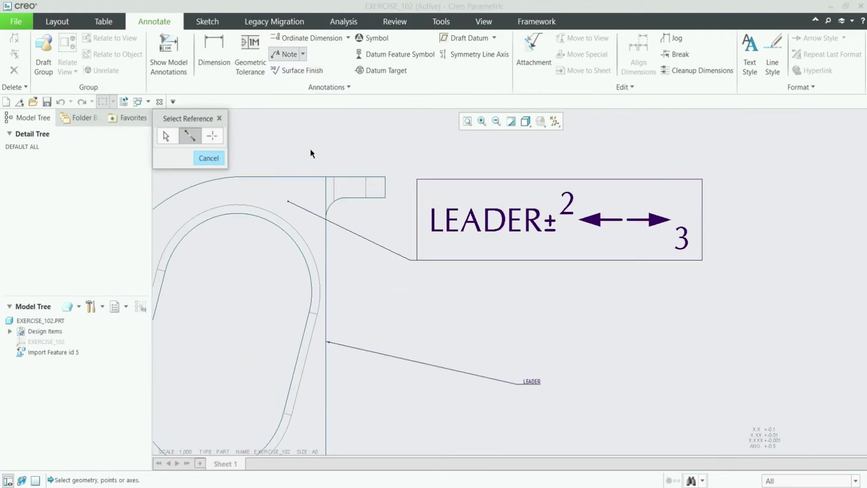
left_click(211, 136)
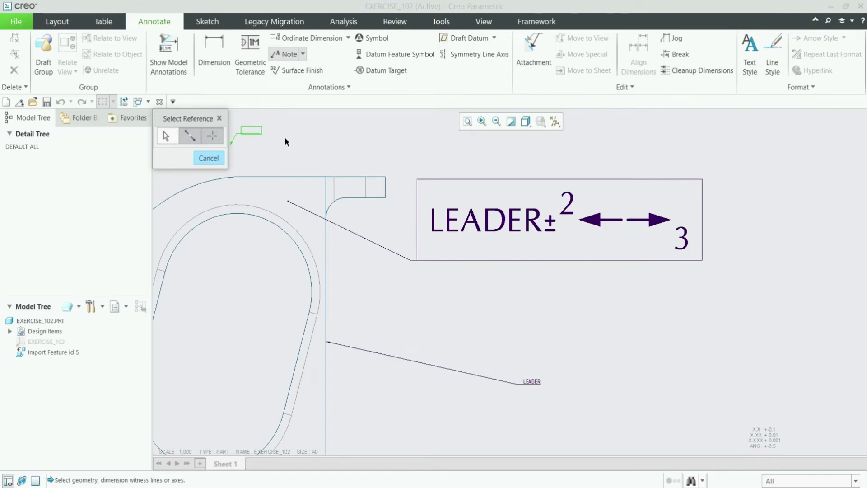
scroll(354, 153, "up", 3)
scroll(356, 360, "down", 5)
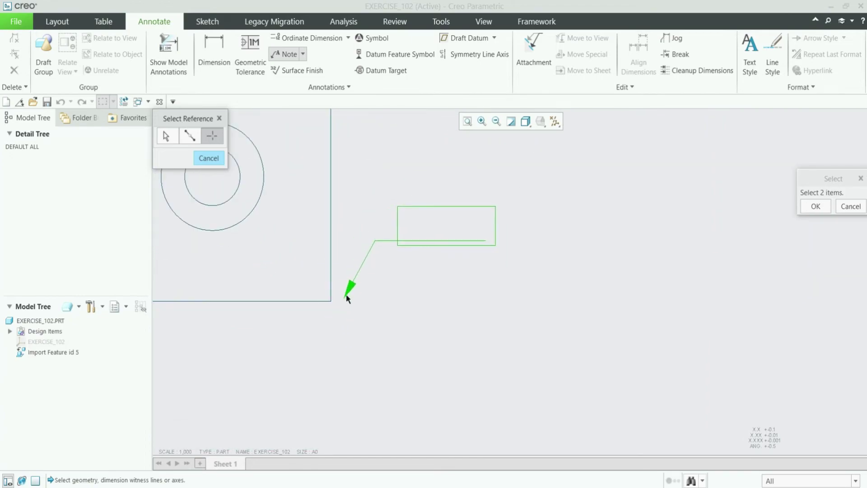
left_click(332, 217)
left_click(305, 301, "ctrl")
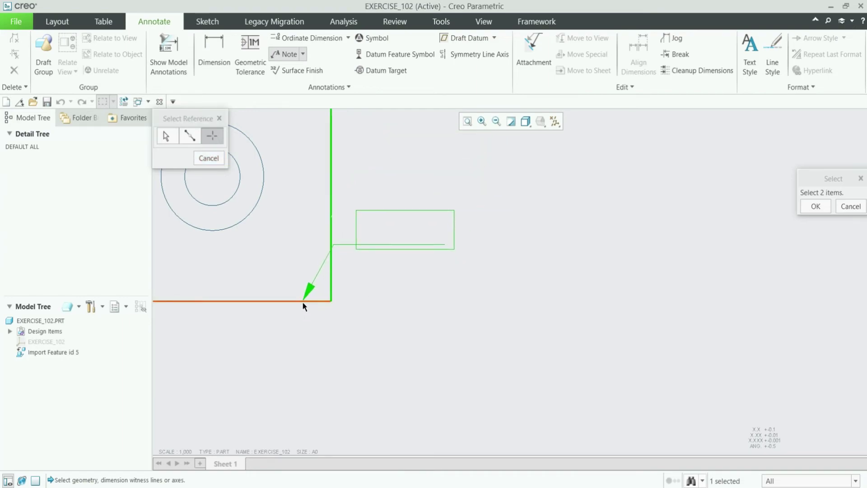
middle_click(385, 306)
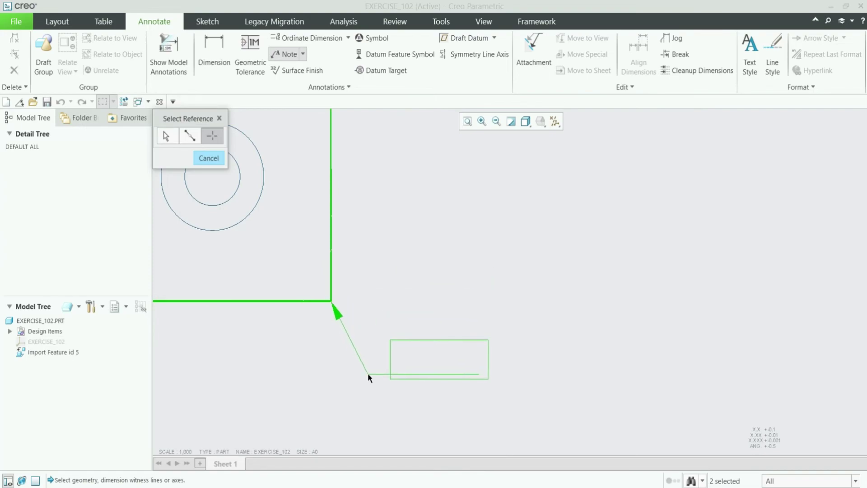
Place the note near the lower corner and enter the text LEADER.
scroll(368, 373, "up", 2)
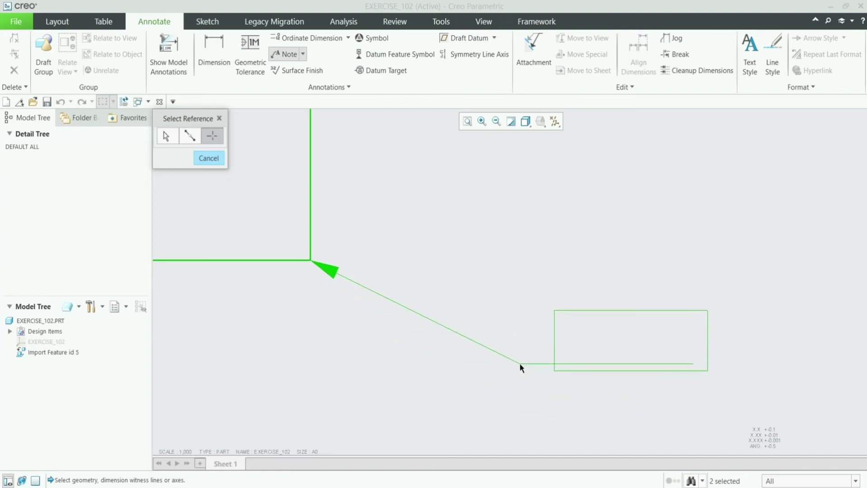
left_click(519, 364)
type("LEADER")
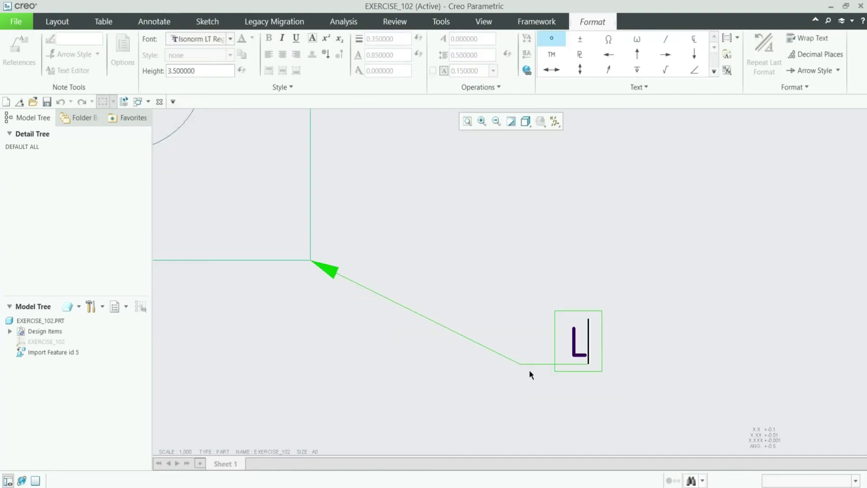
left_click(572, 284)
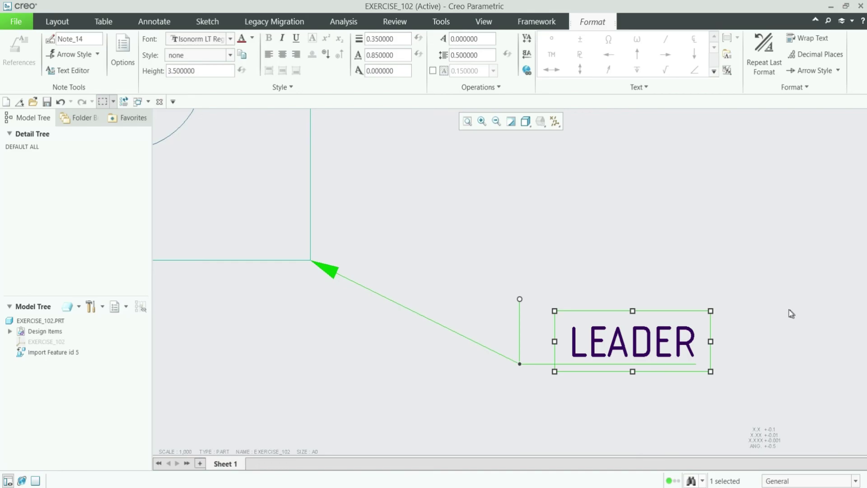
left_click(763, 329)
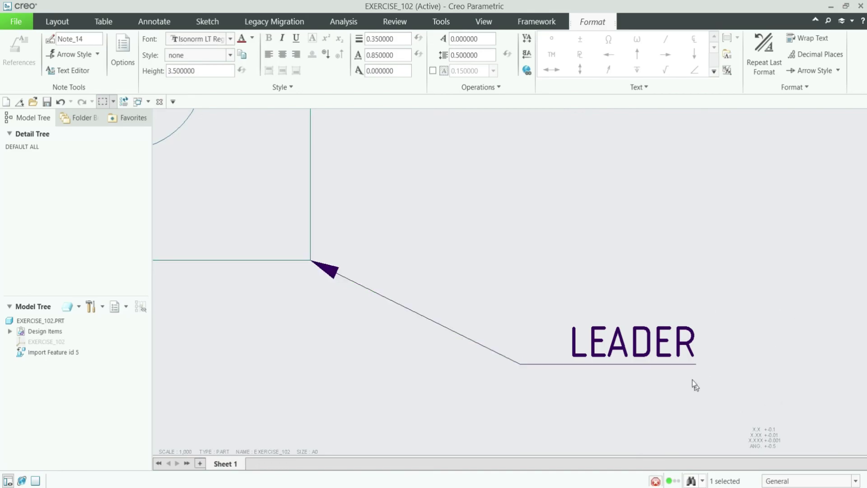
left_click(668, 350)
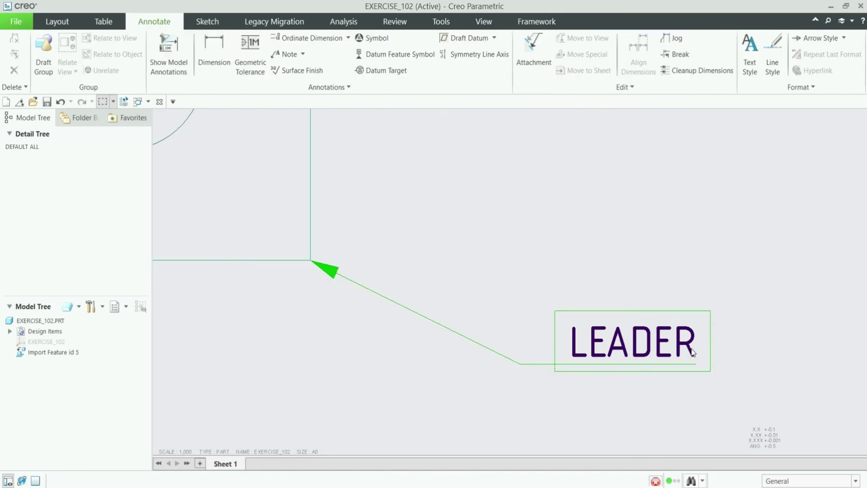
left_click(734, 293)
scroll(448, 337, "down", 6)
Deselect the note and zoom out to view all three LEADER notes around the part.
left_click(418, 355)
scroll(416, 351, "down", 5)
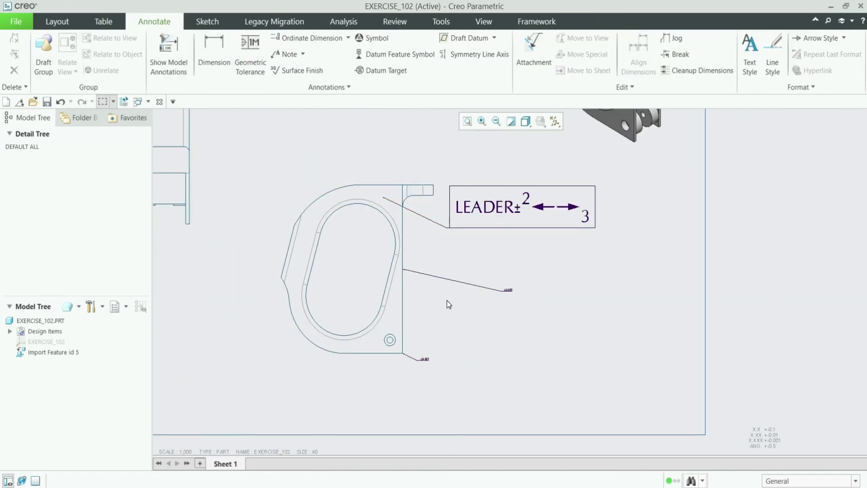
scroll(427, 368, "up", 2)
scroll(367, 324, "down", 2)
scroll(368, 324, "up", 3)
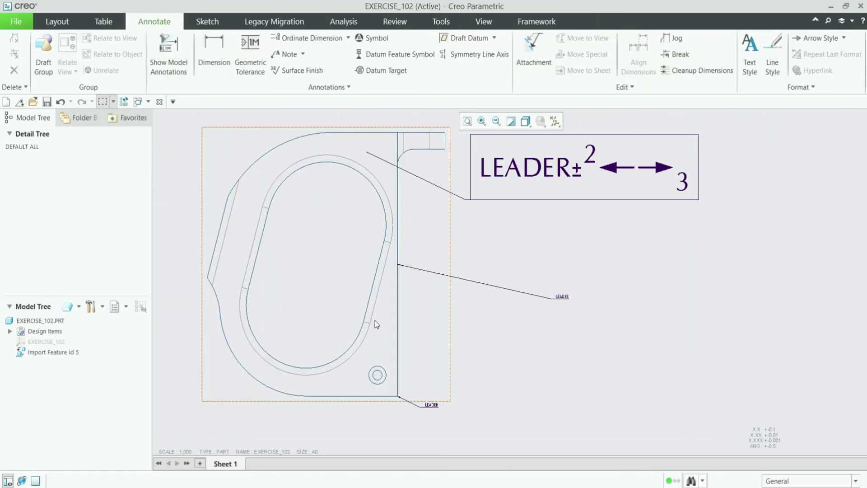
scroll(373, 329, "down", 1)
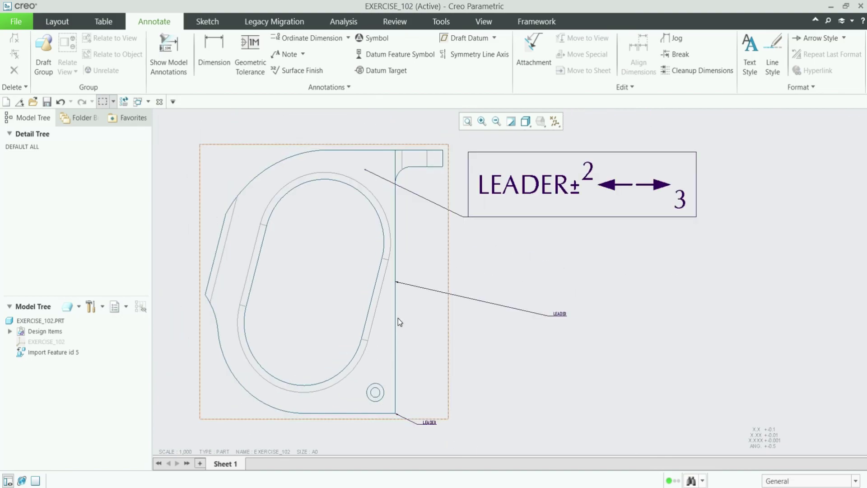